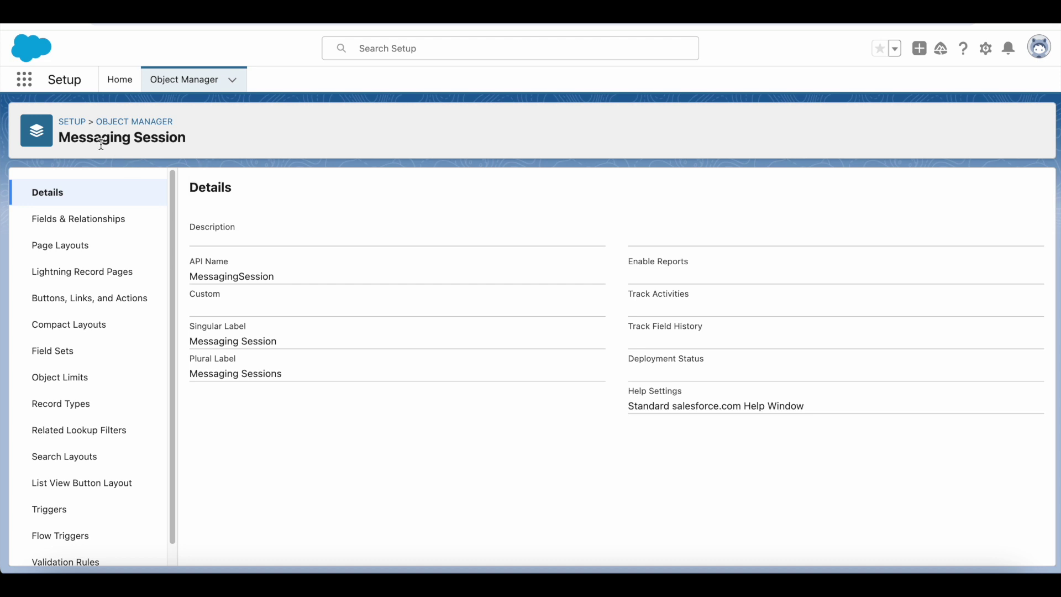
# Highlight the Messaging Session object name on its Object Manager Details page
pyautogui.moveTo(70, 142); pyautogui.dragTo(186, 140)
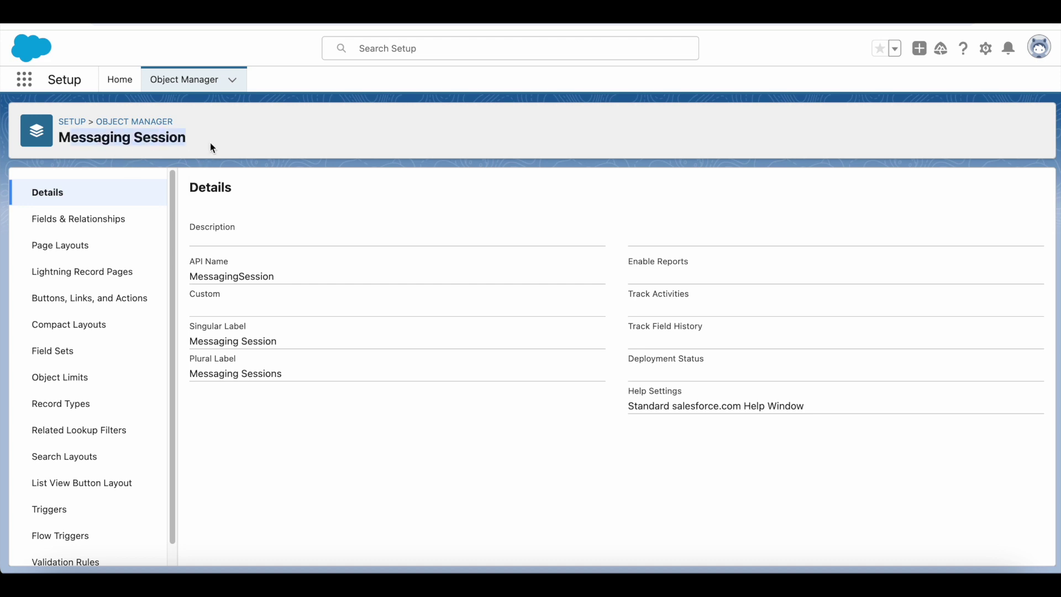
# List the Messaging Session fields and highlight the ChannelName and ChannelType API names
pyautogui.click(132, 222)
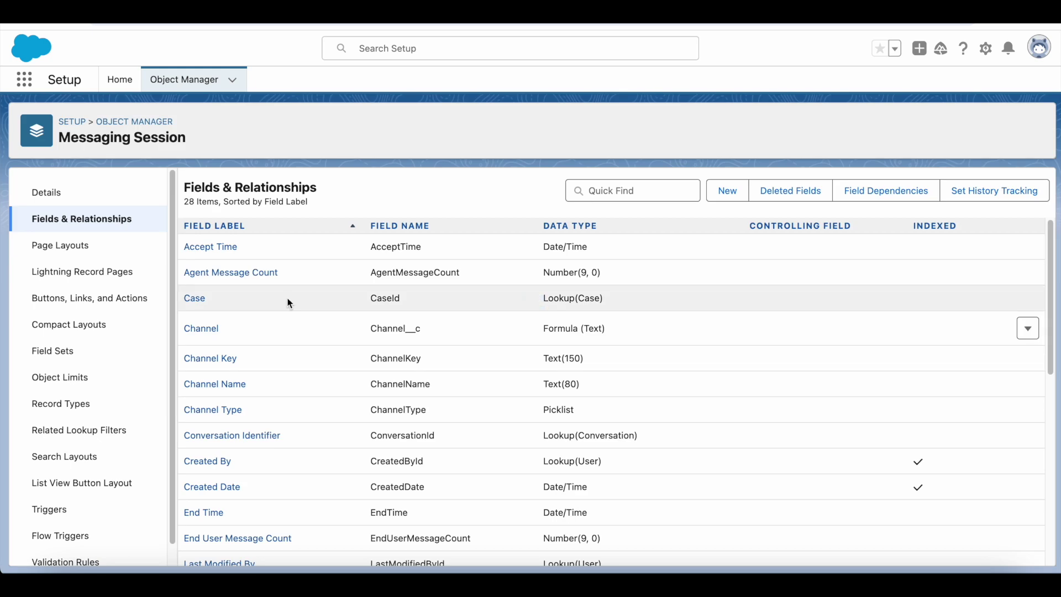
pyautogui.scroll(-1, 287, 297)
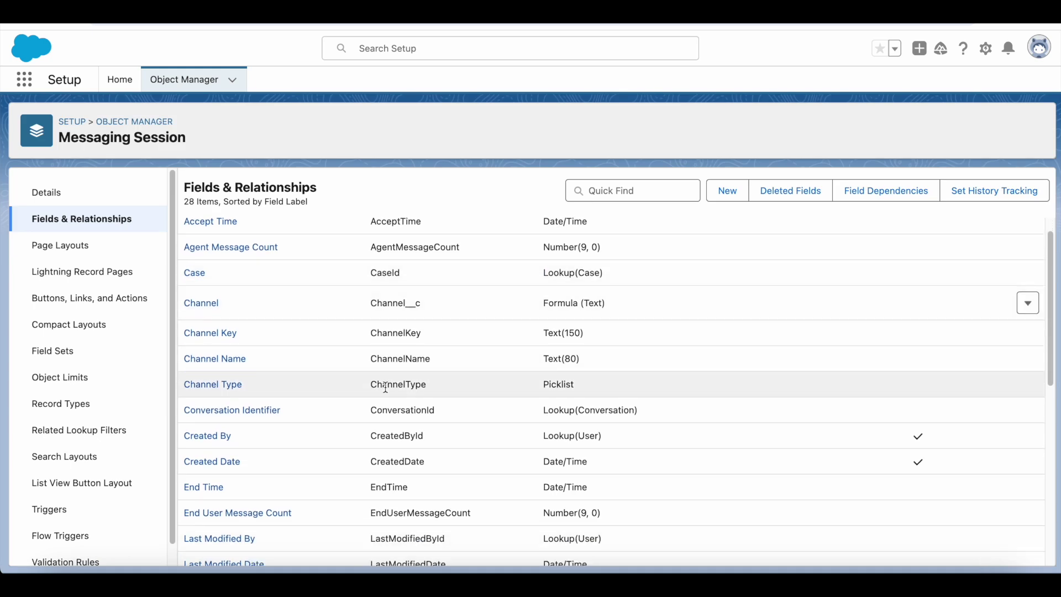
pyautogui.moveTo(371, 363); pyautogui.dragTo(430, 360)
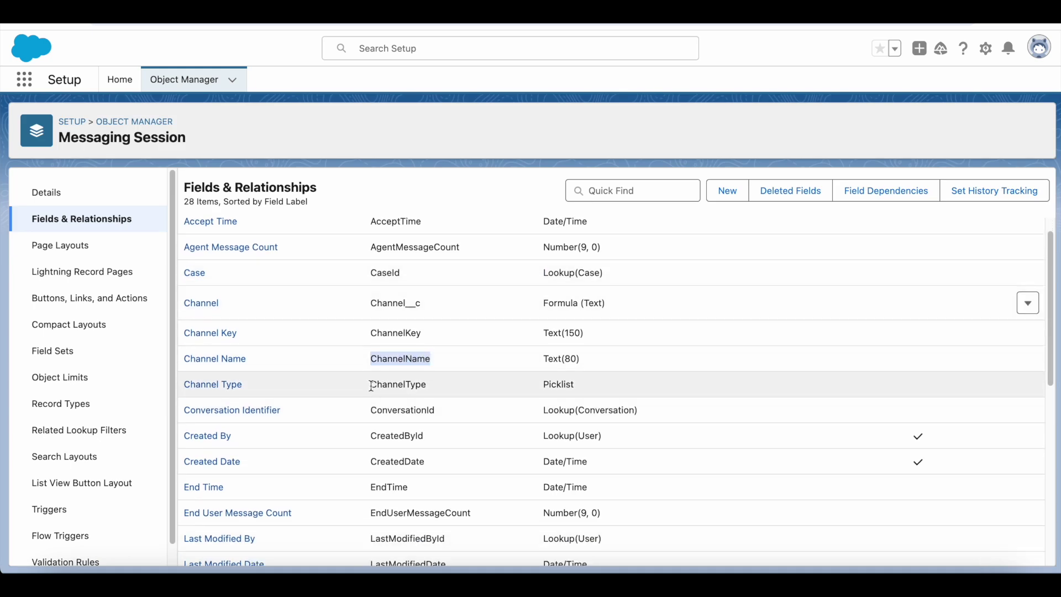
pyautogui.moveTo(370, 384); pyautogui.dragTo(428, 386)
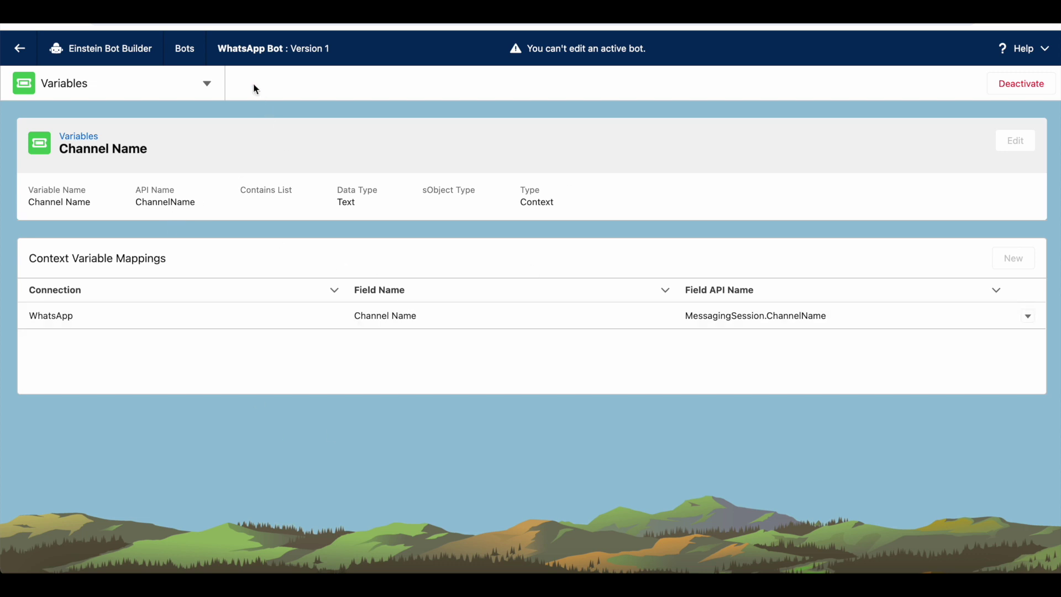
# Highlight the Channel Name variable's WhatsApp mapping to the MessagingSession ChannelName field
pyautogui.moveTo(152, 151); pyautogui.dragTo(59, 151)
pyautogui.moveTo(32, 316); pyautogui.dragTo(78, 318)
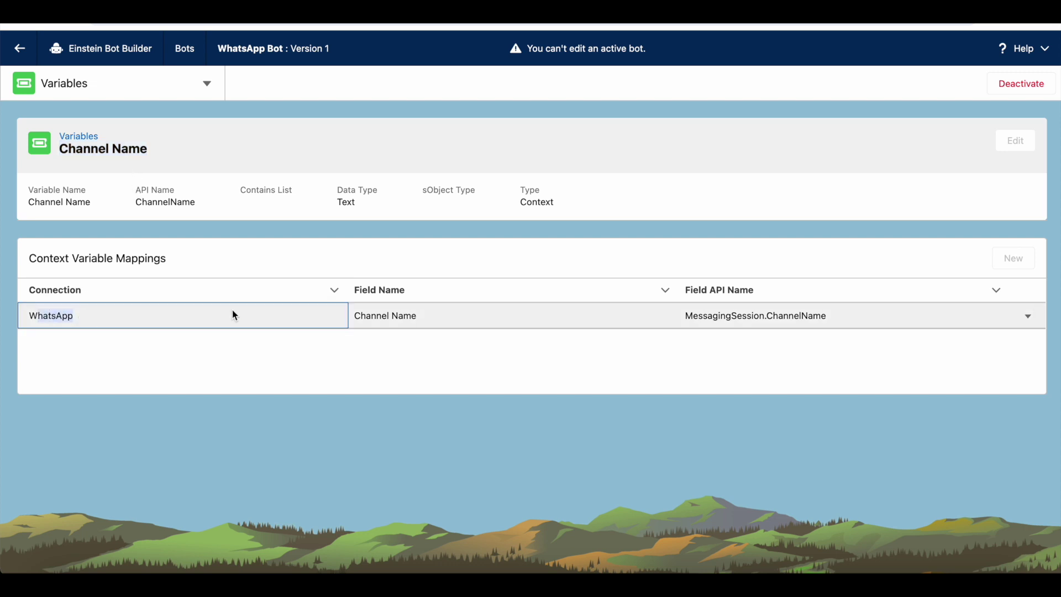
pyautogui.moveTo(355, 315); pyautogui.dragTo(420, 318)
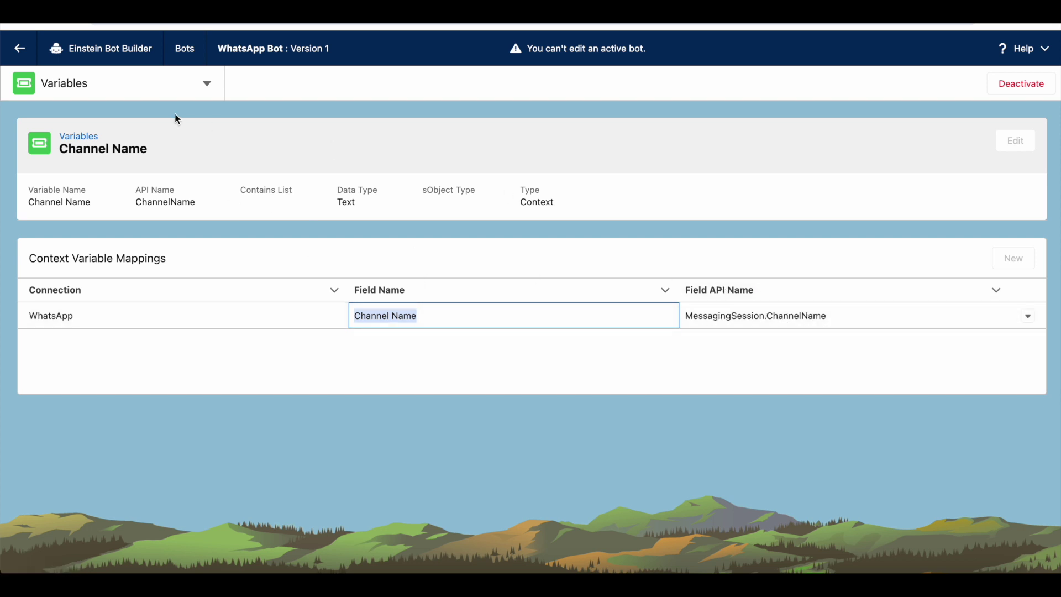
# Open the Channel Type variable from the Variables list to check its MessagingSession.ChannelType mapping
pyautogui.click(144, 93)
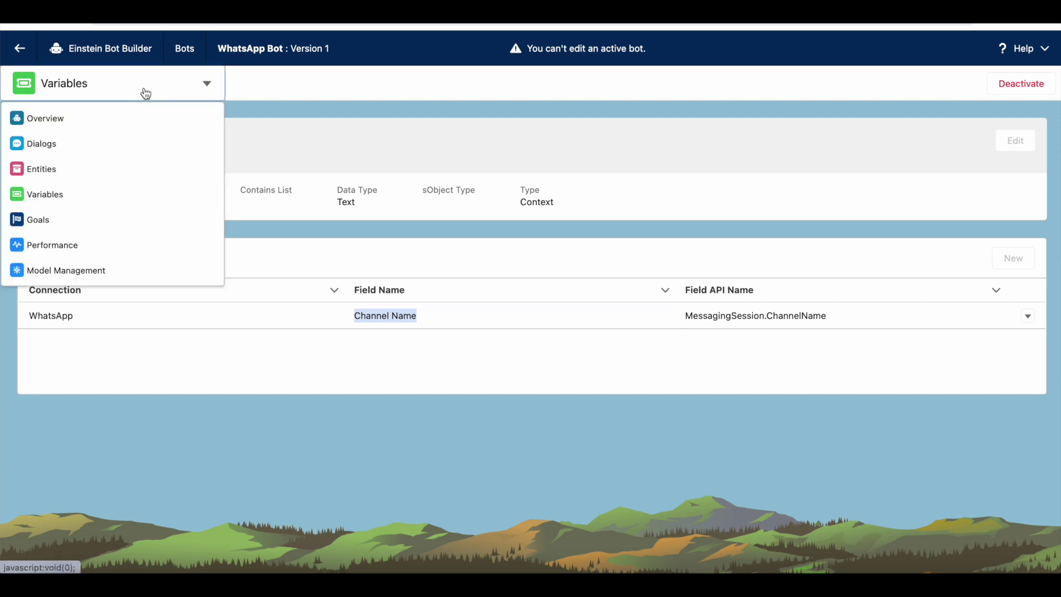
pyautogui.click(105, 197)
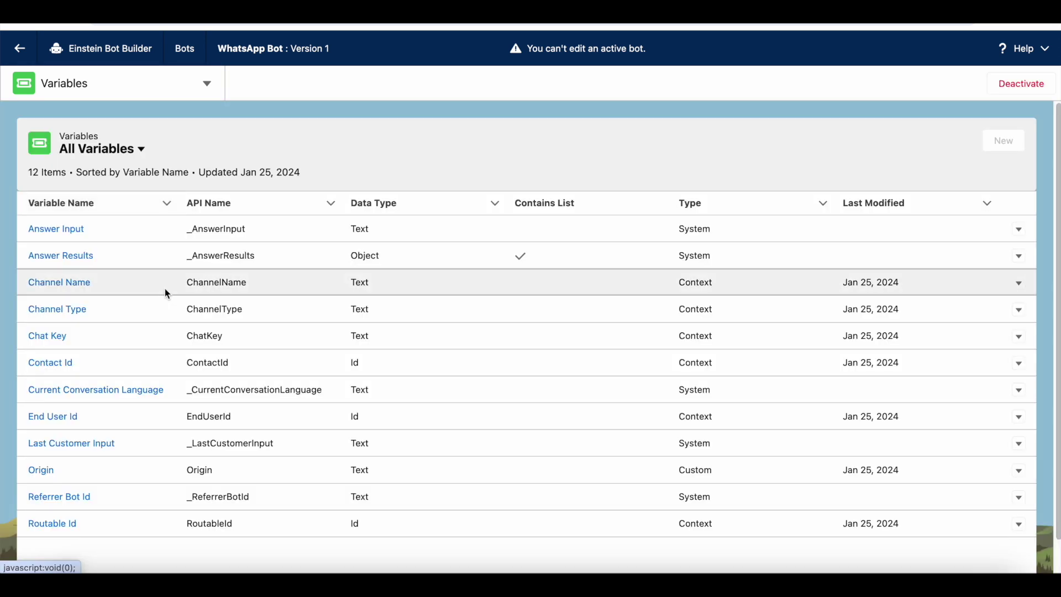
pyautogui.click(83, 310)
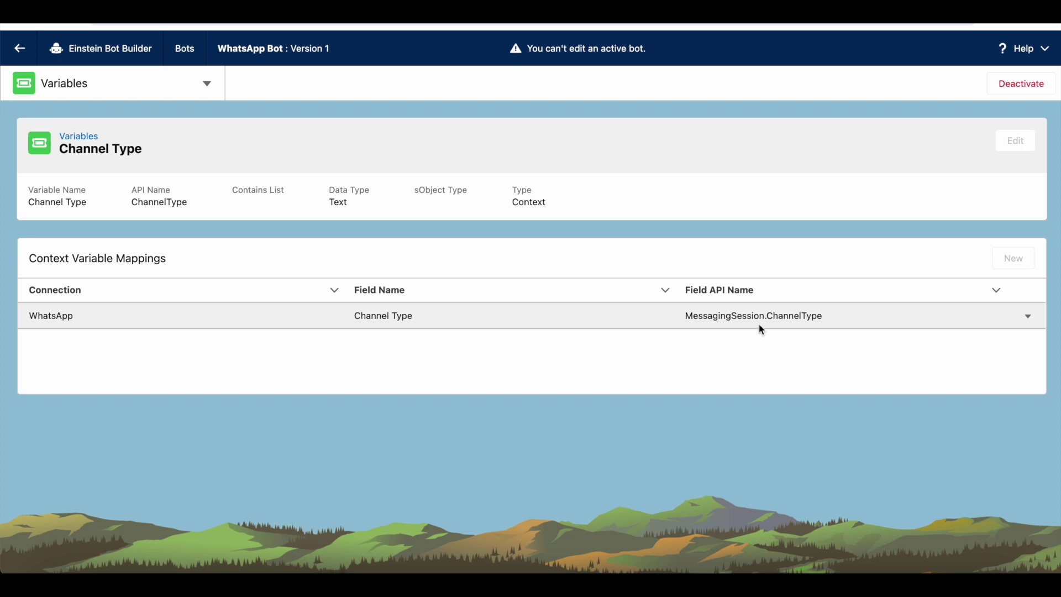
pyautogui.click(676, 571)
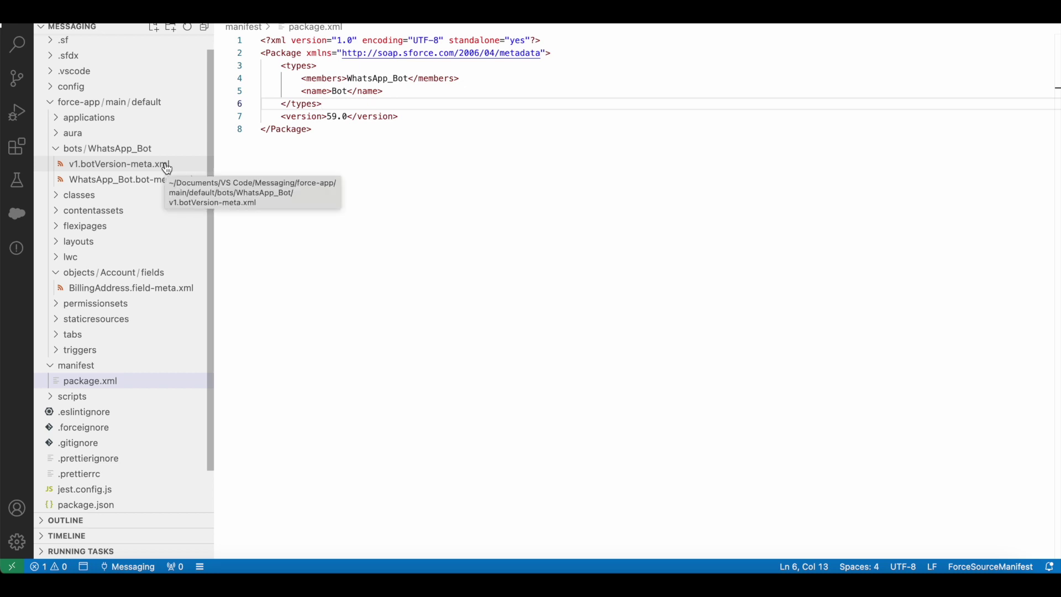
# Open WhatsApp_Bot.bot-meta.xml and highlight its EndUserId and RoutableId context variables
pyautogui.click(124, 181)
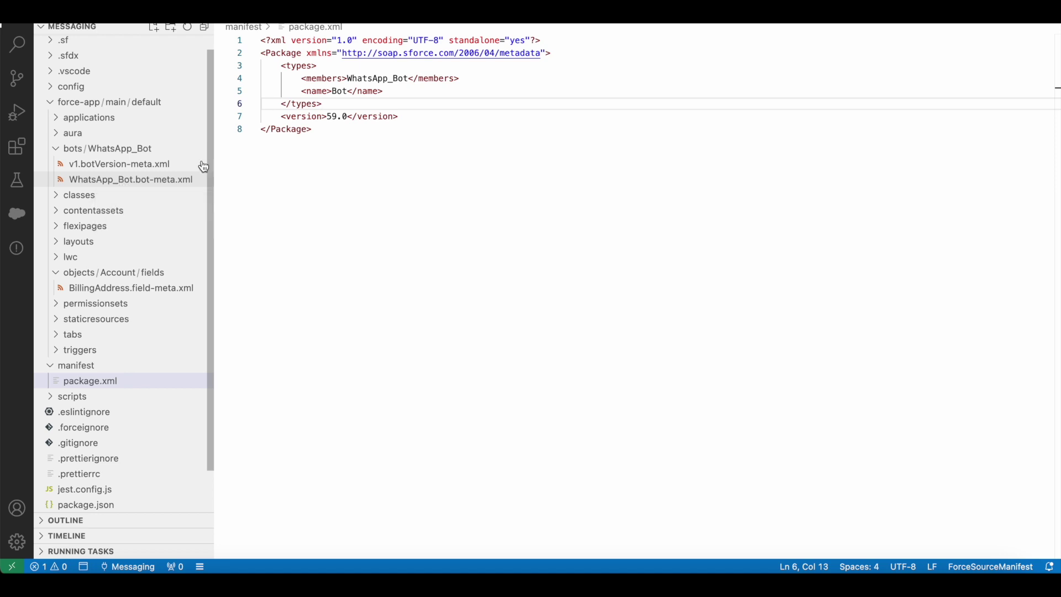
pyautogui.scroll(-15, 393, 188)
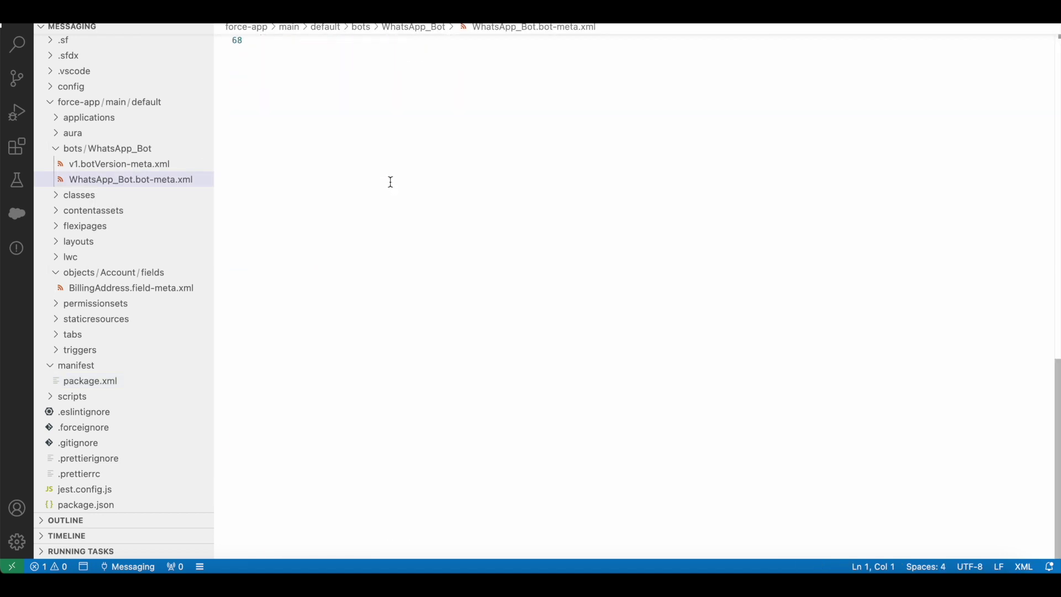
pyautogui.scroll(10, 390, 181)
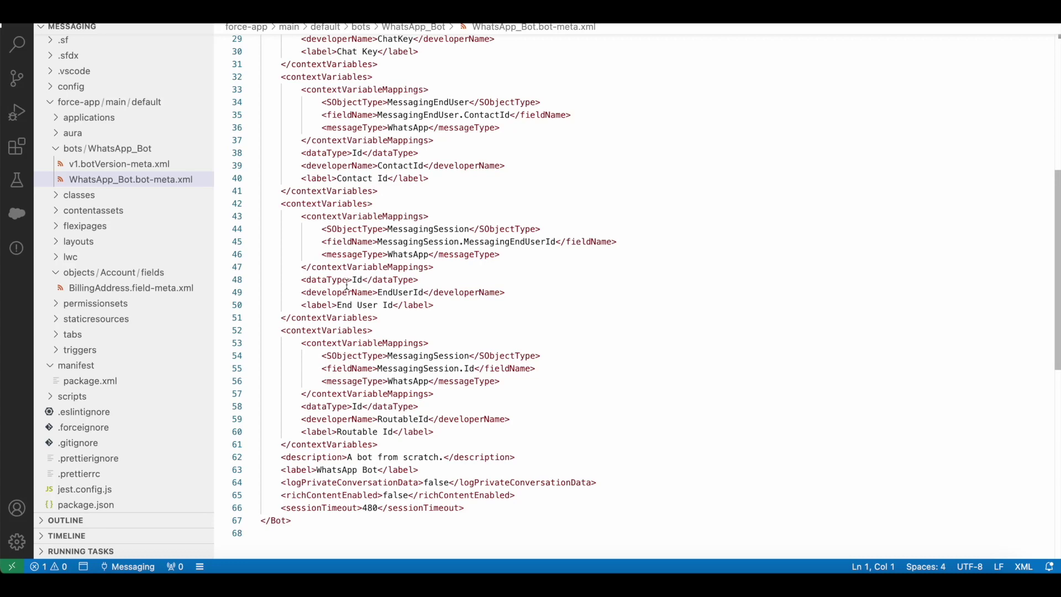
pyautogui.moveTo(380, 445); pyautogui.dragTo(249, 212)
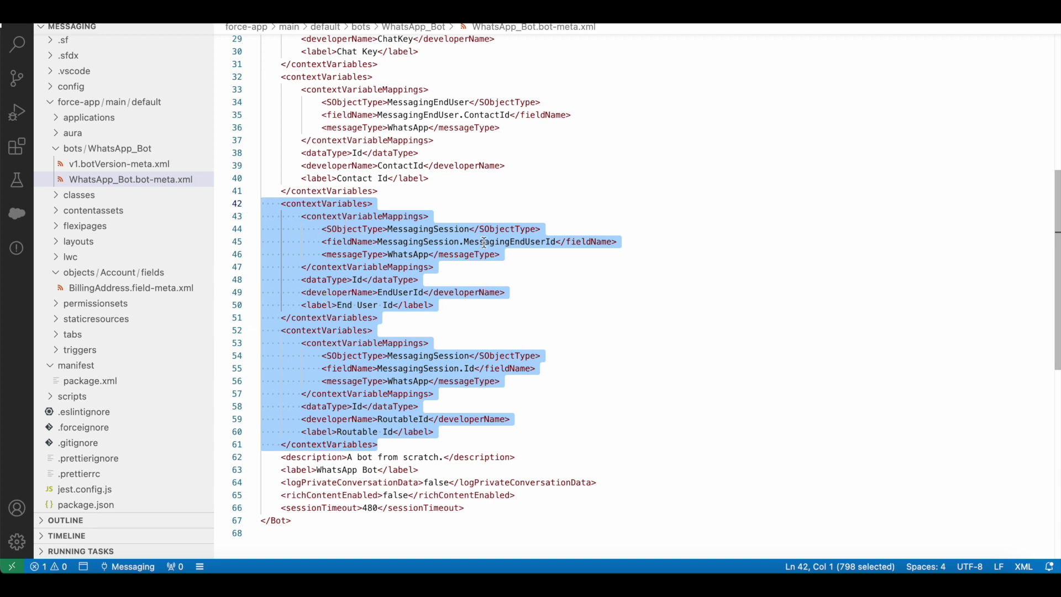
pyautogui.scroll(-7, 445, 332)
pyautogui.scroll(13, 445, 330)
pyautogui.scroll(4, 445, 329)
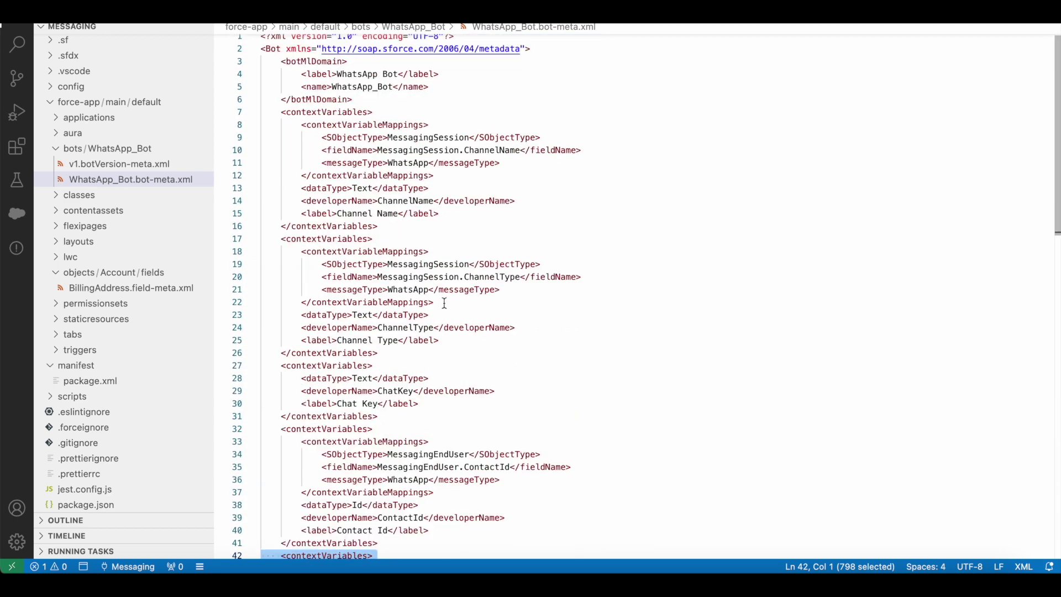
pyautogui.moveTo(388, 352); pyautogui.dragTo(262, 109)
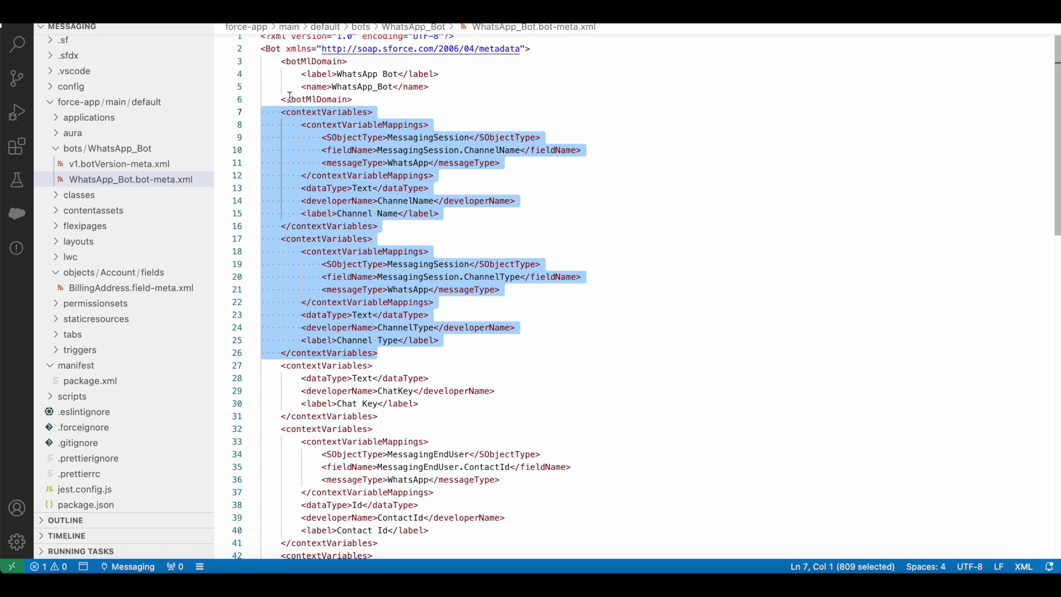
pyautogui.doubleClick(271, 50)
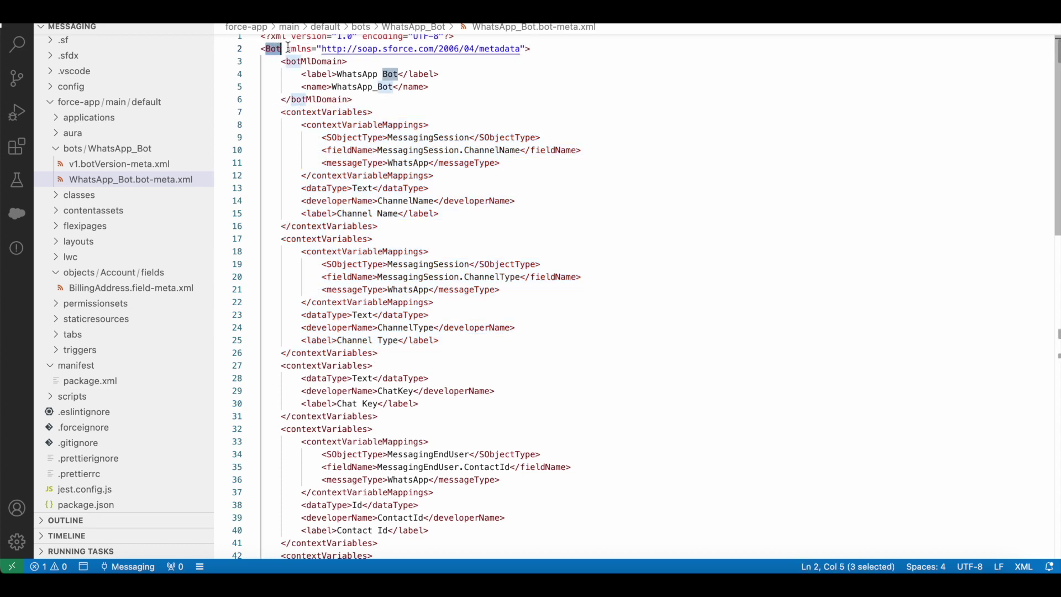
pyautogui.scroll(-15, 338, 188)
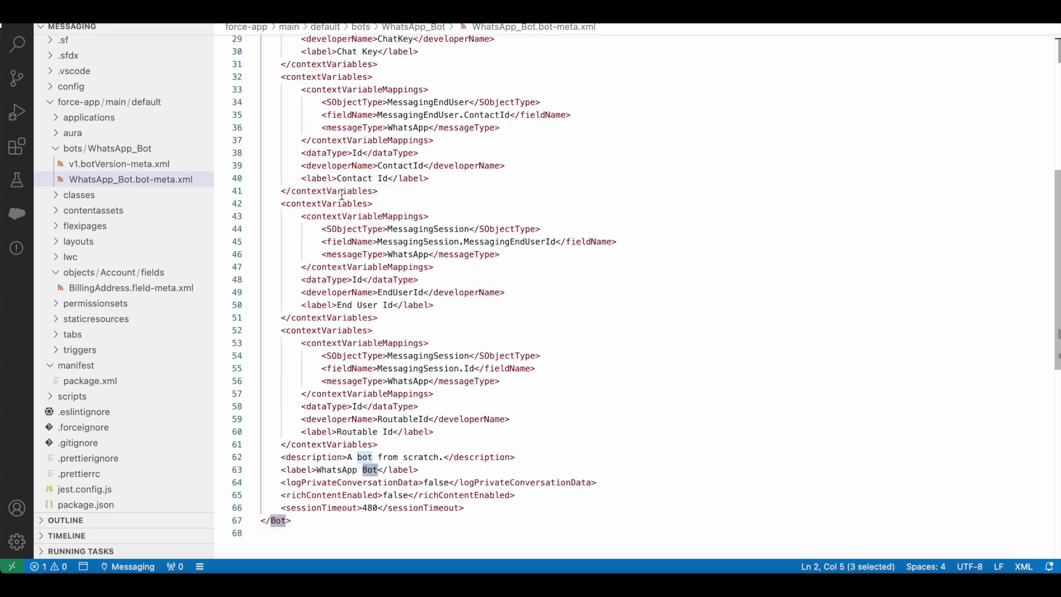
pyautogui.scroll(18, 342, 193)
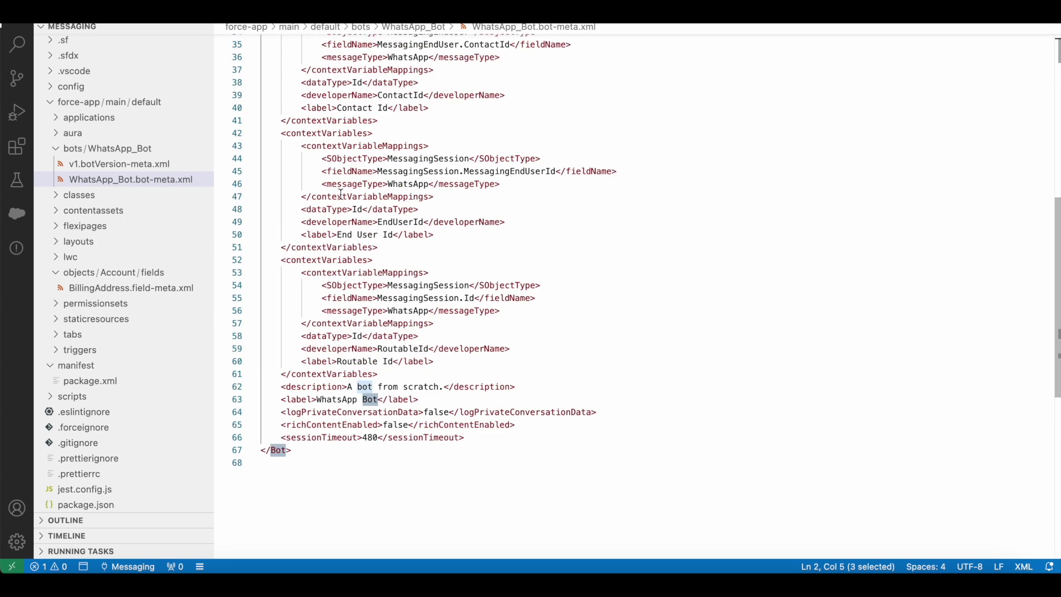
pyautogui.scroll(4, 313, 173)
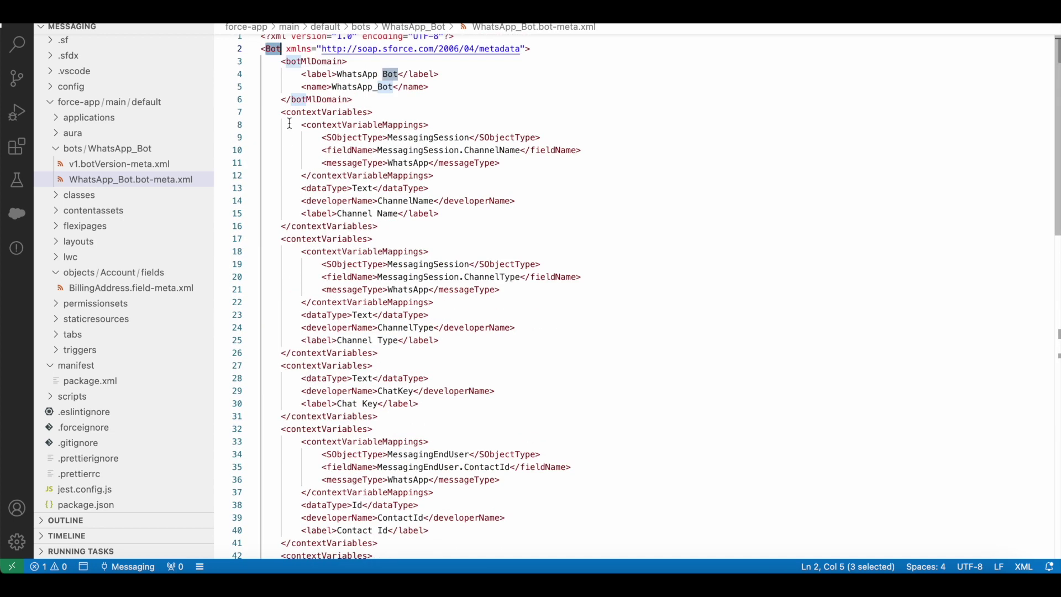
pyautogui.moveTo(282, 113); pyautogui.dragTo(390, 351)
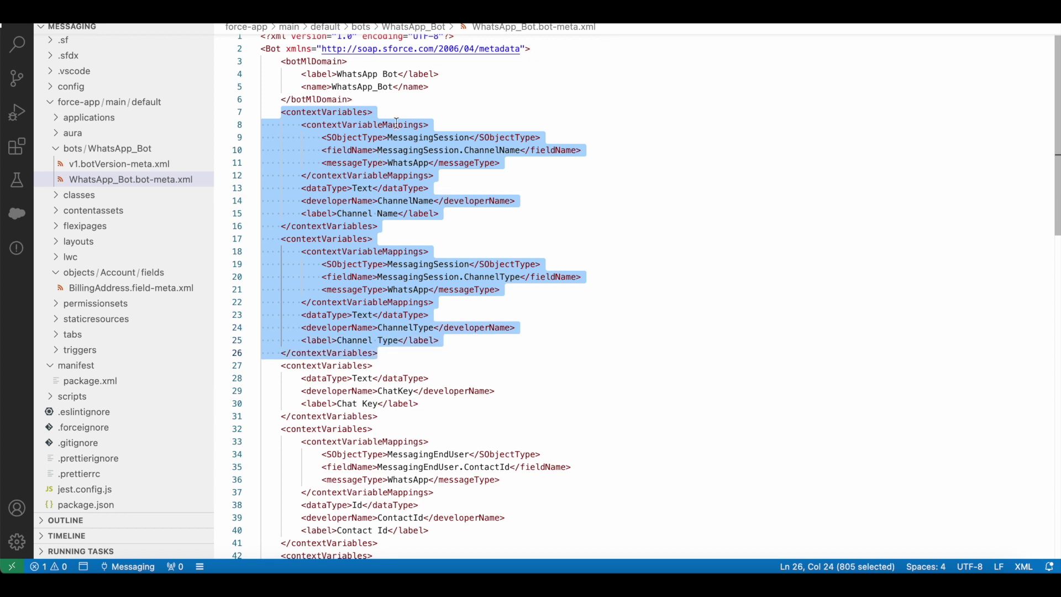
# Highlight the fieldName tags and MessagingSession.ChannelName/ChannelType mappings in the bot-meta.xml file
pyautogui.doubleClick(350, 151)
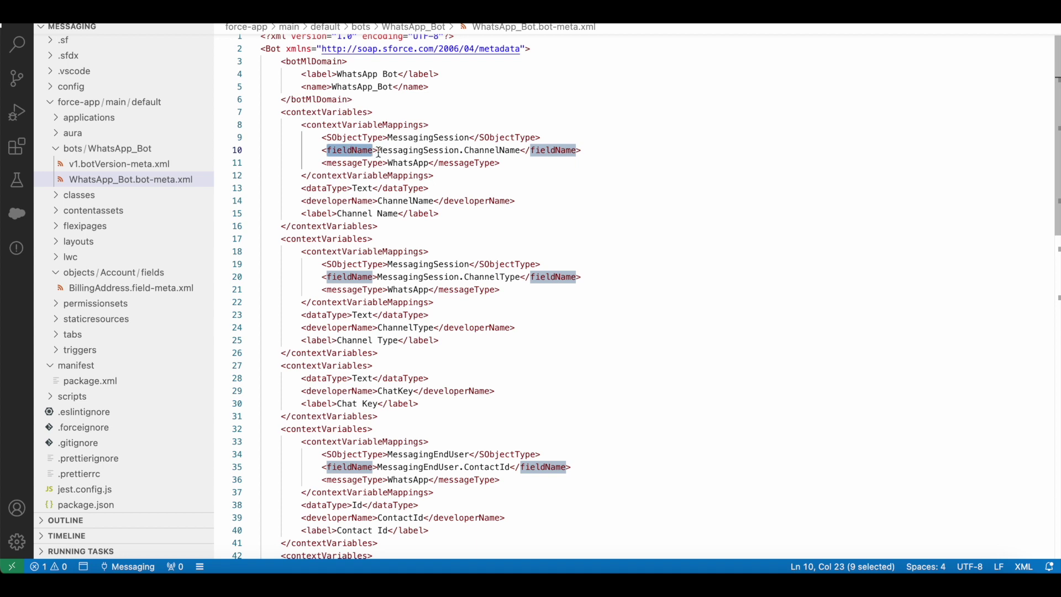
pyautogui.moveTo(381, 151); pyautogui.dragTo(520, 154)
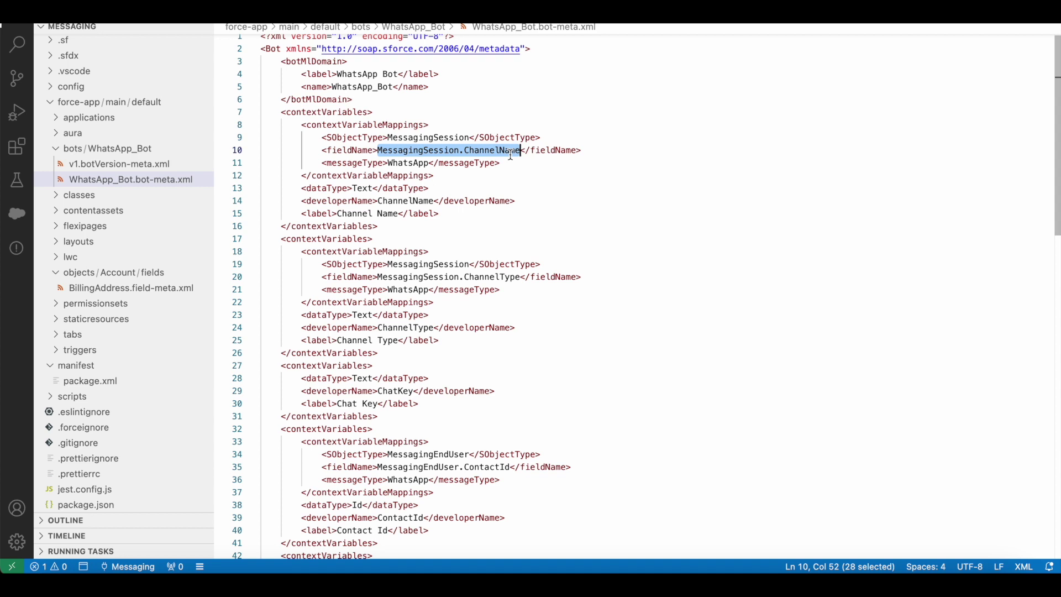
pyautogui.doubleClick(396, 282)
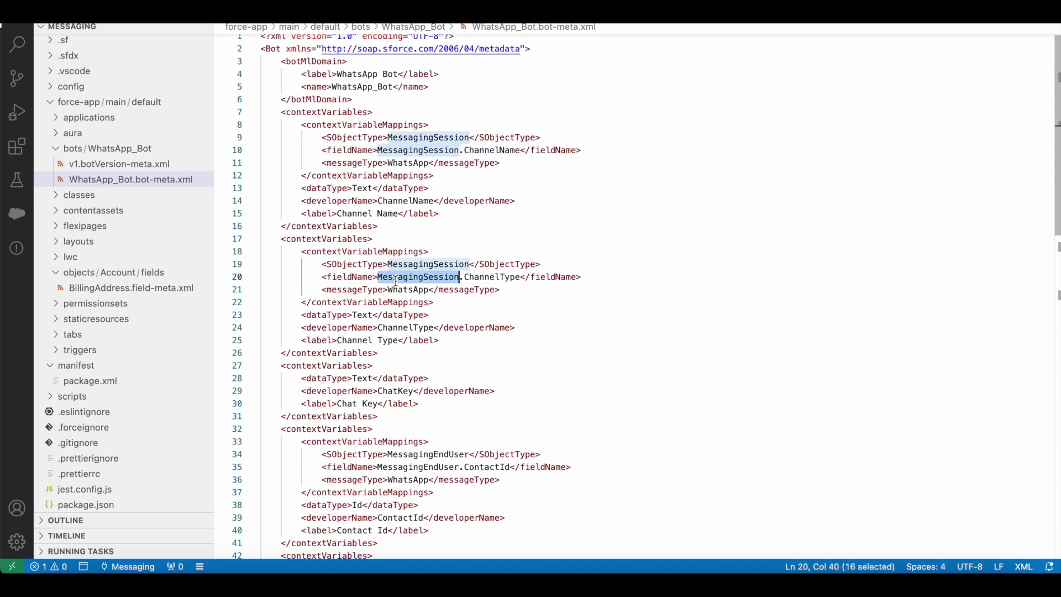
pyautogui.rightClick(565, 202)
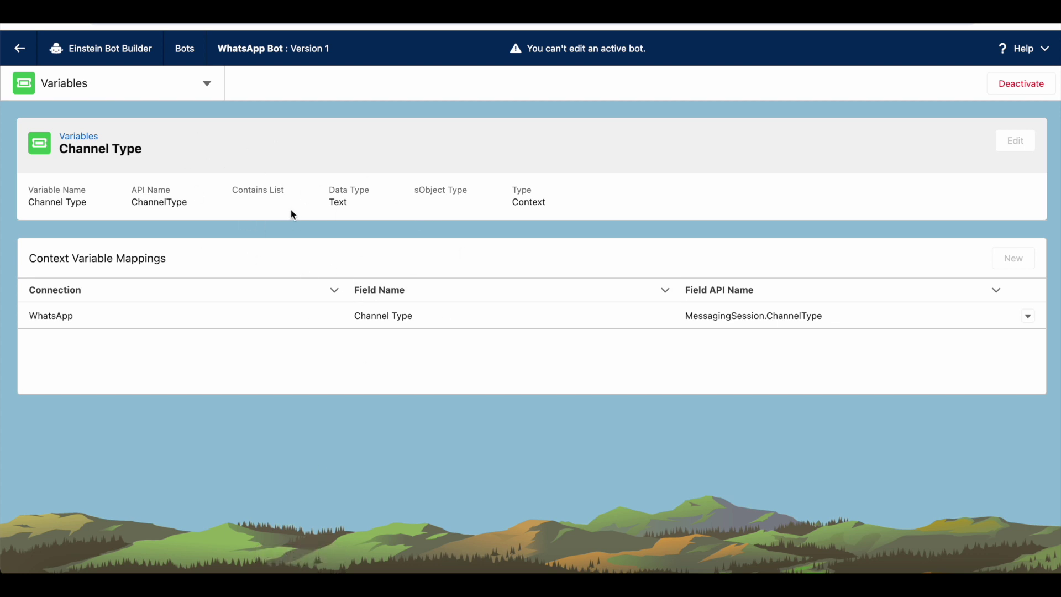
# Open the Welcome dialog, mark $Context.ChannelName in its Channel Name message, and select its rule
pyautogui.click(166, 80)
pyautogui.click(135, 149)
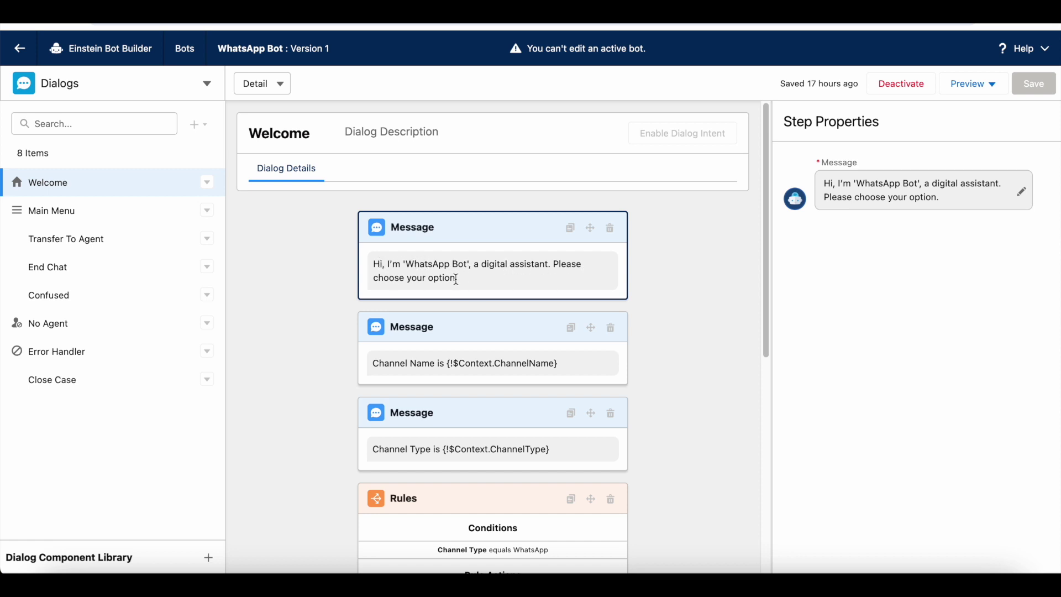
pyautogui.scroll(-4, 516, 270)
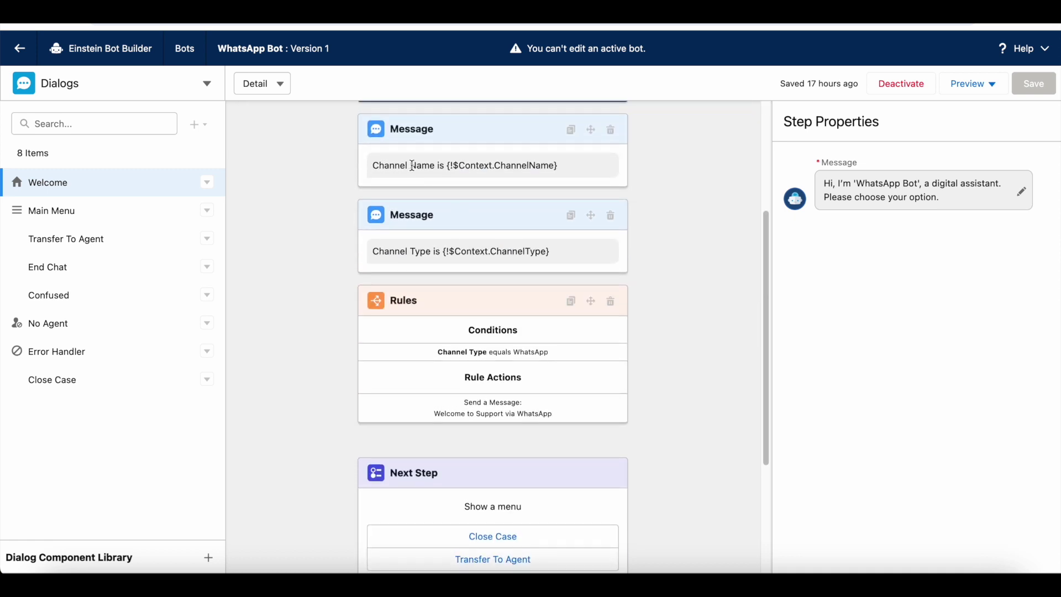
pyautogui.moveTo(494, 165); pyautogui.dragTo(556, 165)
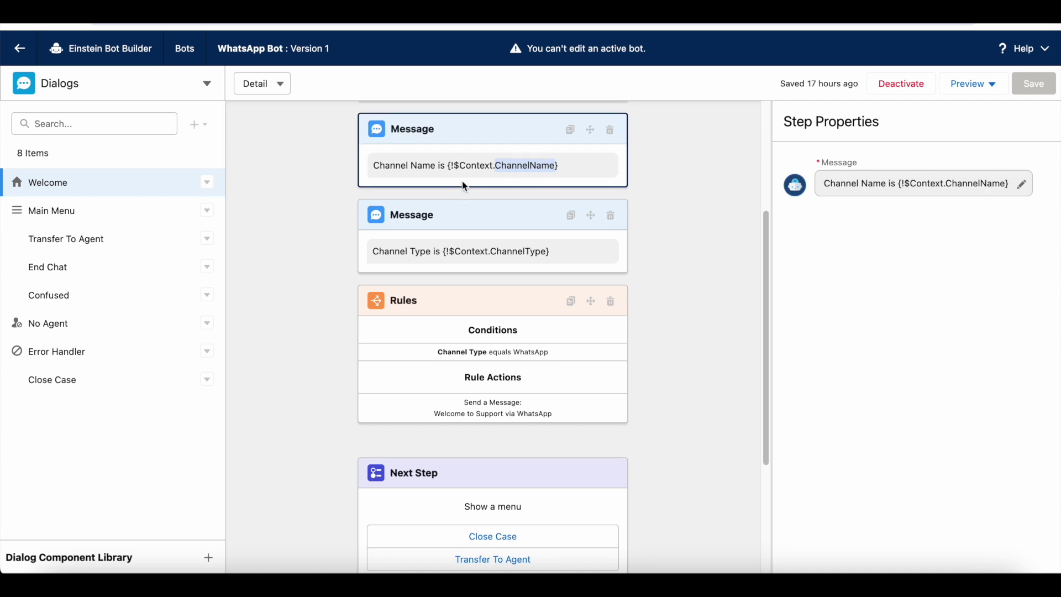
pyautogui.click(464, 166)
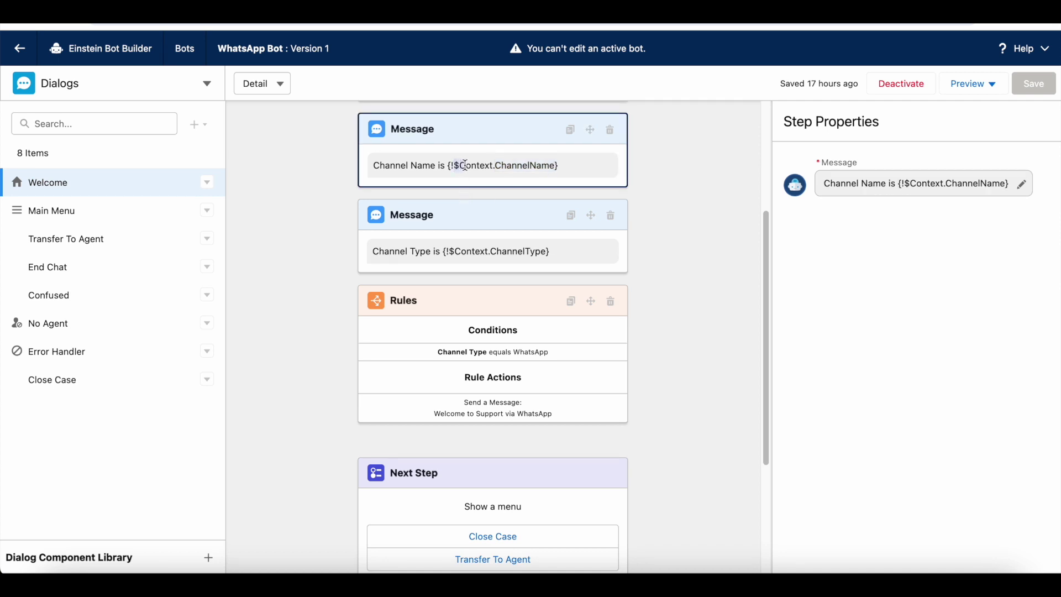
pyautogui.moveTo(465, 165); pyautogui.dragTo(542, 165)
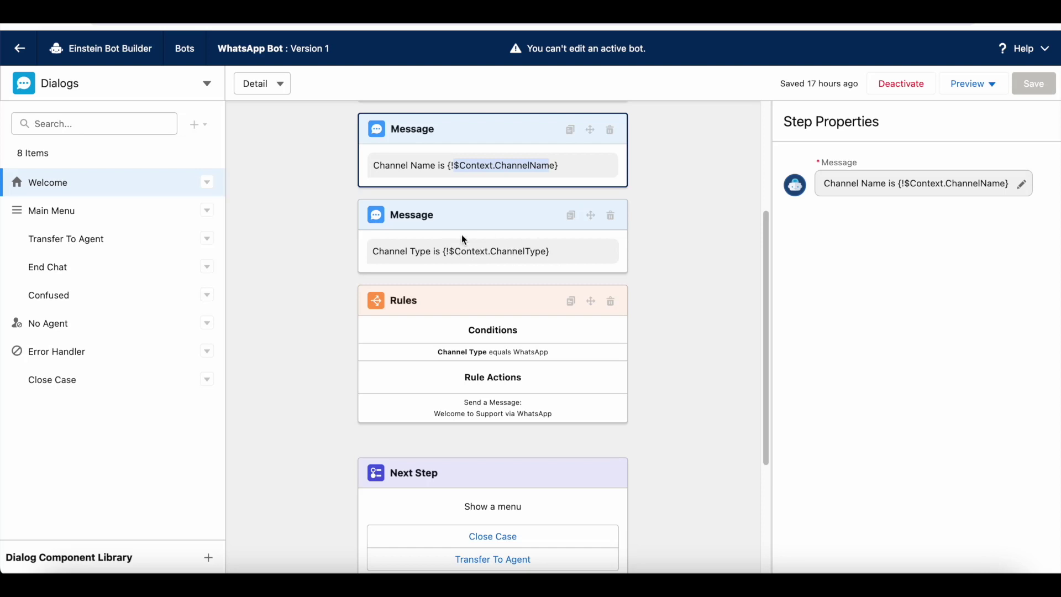
pyautogui.click(467, 307)
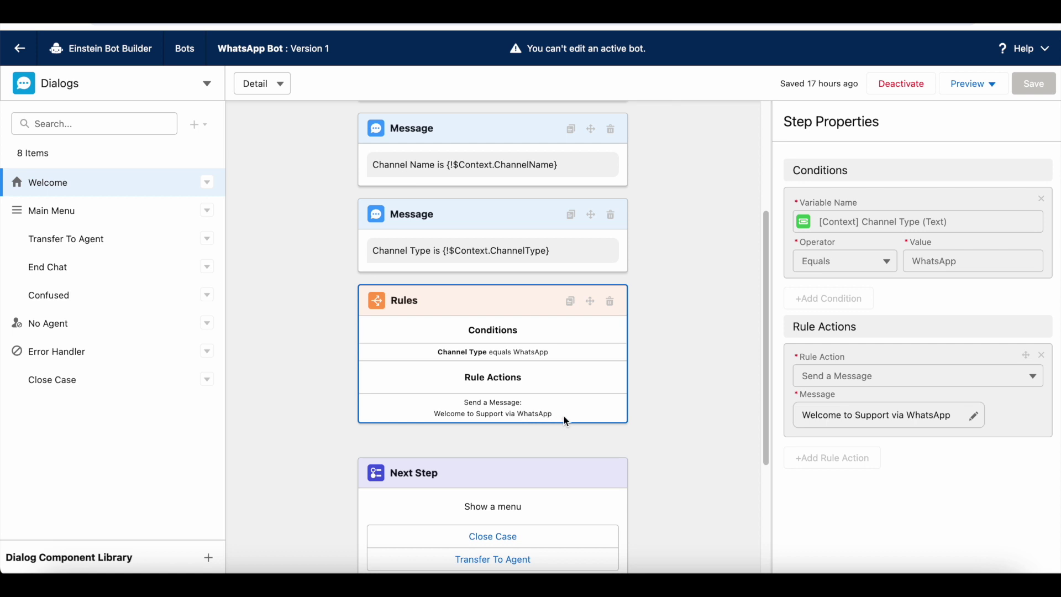
# Review the Welcome rule's Channel Type equals WhatsApp condition and welcome action, then go to WhatsApp
pyautogui.scroll(-3, 541, 318)
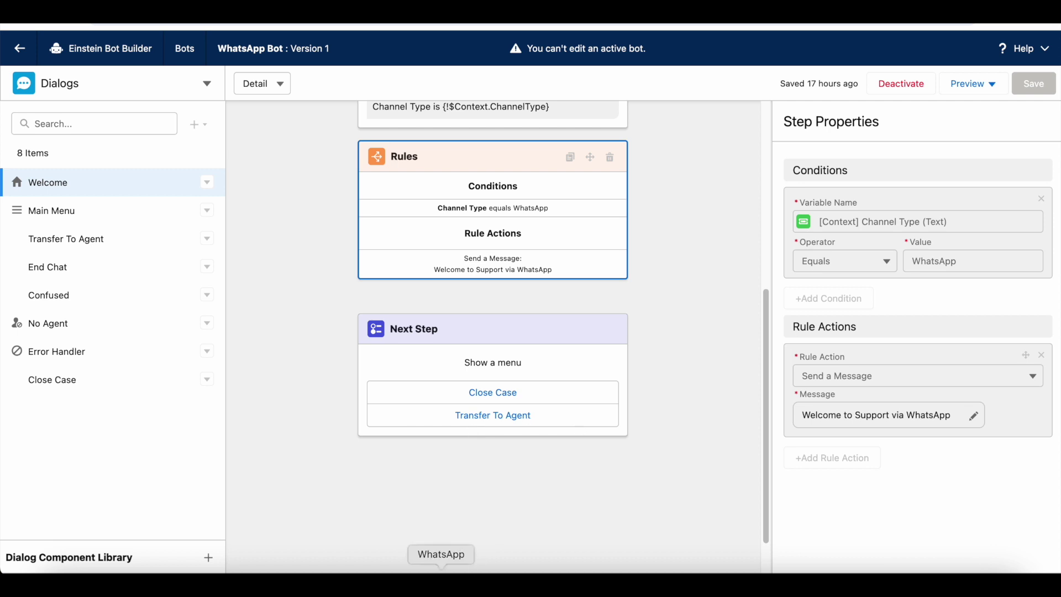
pyautogui.click(441, 570)
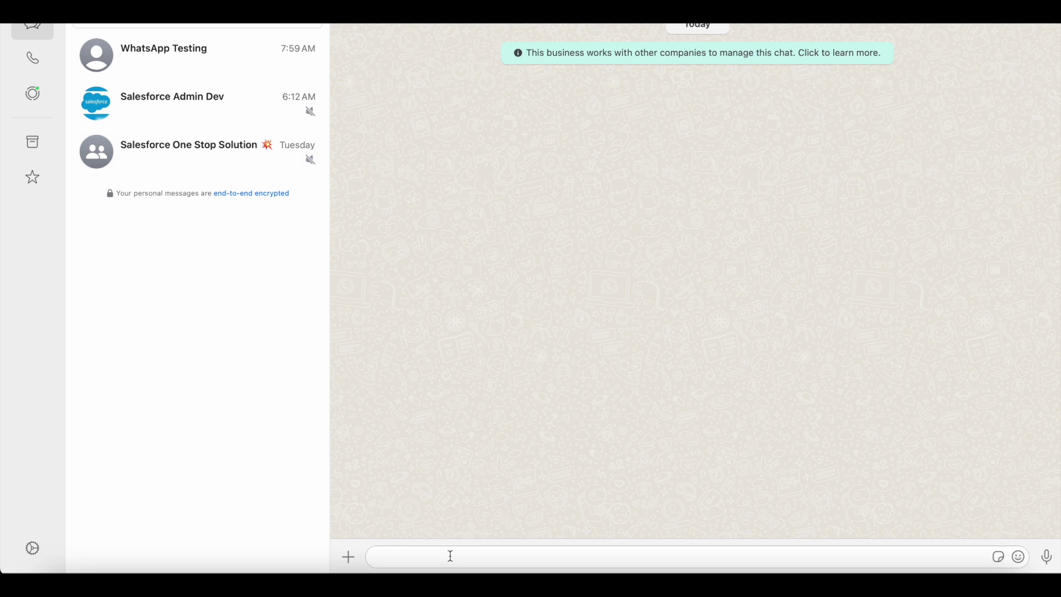
# Send the message 'testing' to the bot in the WhatsApp test chat
pyautogui.click(451, 555)
pyautogui.write('testing')
pyautogui.press('Return')
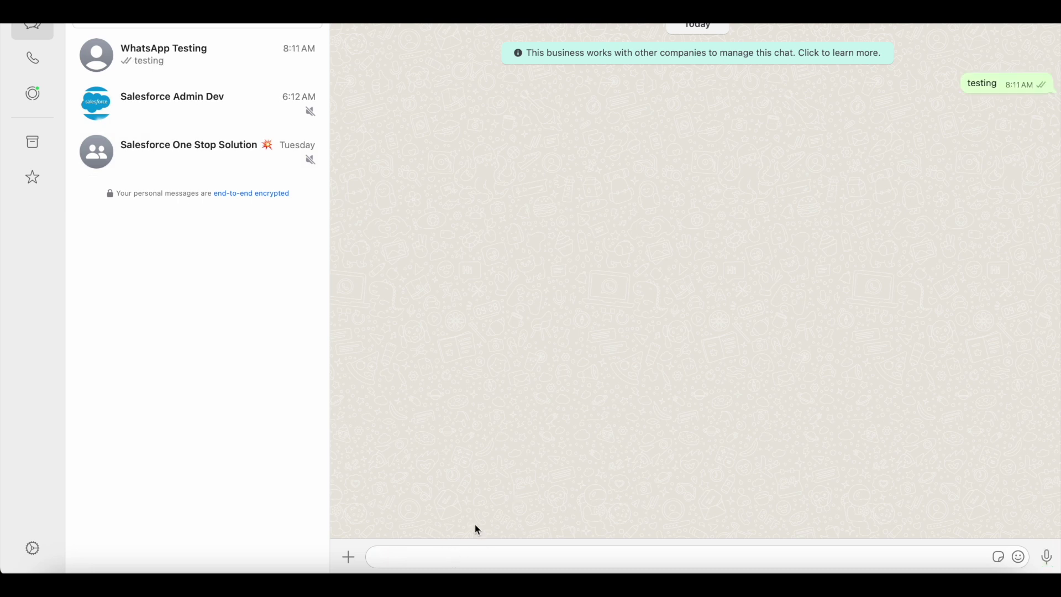
pyautogui.click(300, 571)
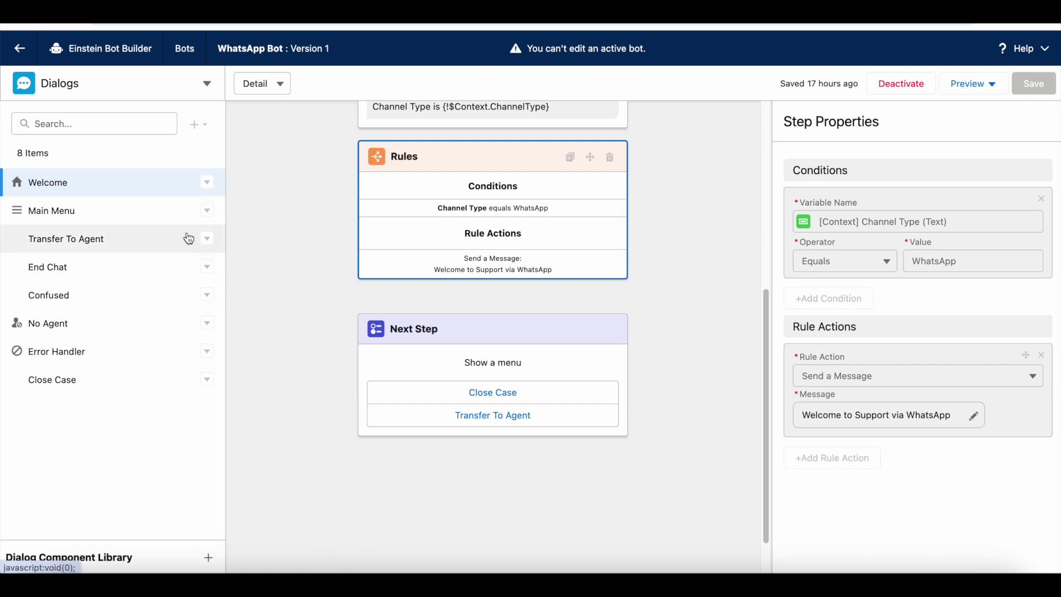
# Scroll back up to the Welcome dialog's Channel Name and Channel Type message steps
pyautogui.scroll(3, 290, 272)
pyautogui.scroll(1, 293, 265)
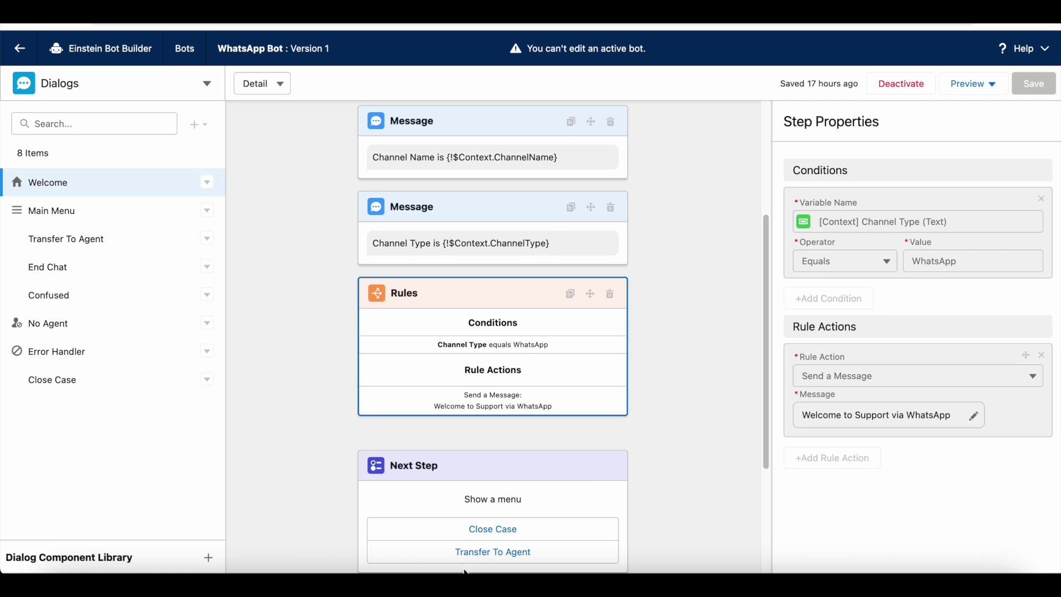
pyautogui.click(441, 572)
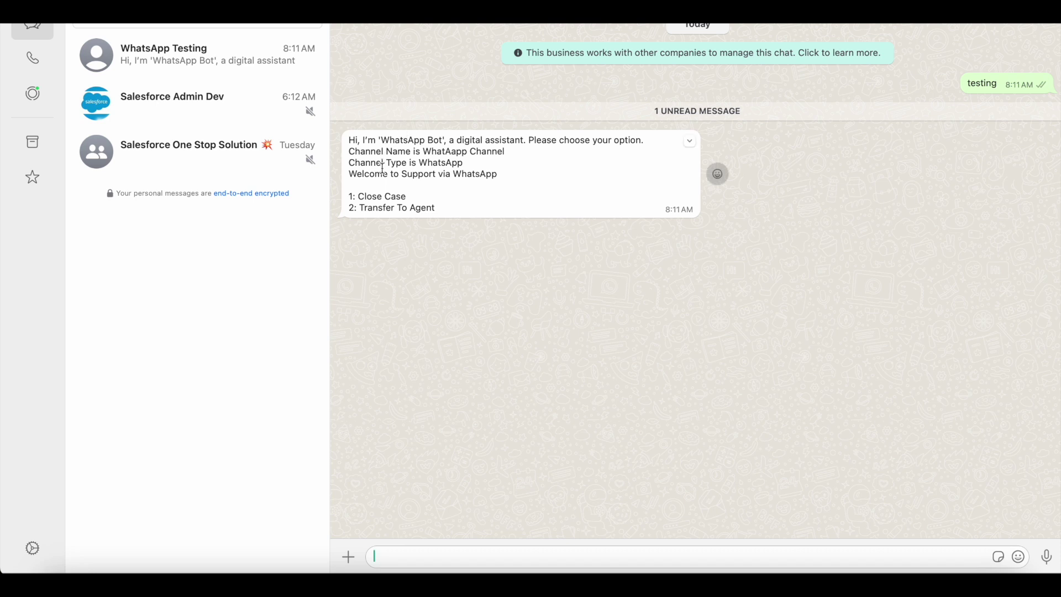
# Highlight the reply's Channel Type WhatsApp line and its 'Welcome to Support via WhatsApp' line
pyautogui.moveTo(376, 164); pyautogui.dragTo(505, 151)
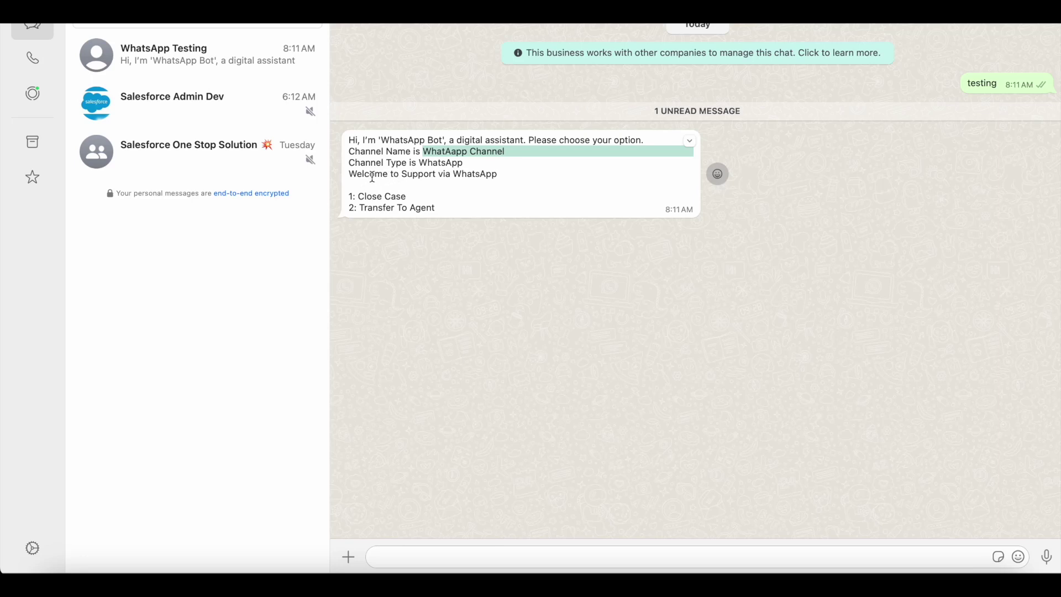
pyautogui.doubleClick(432, 163)
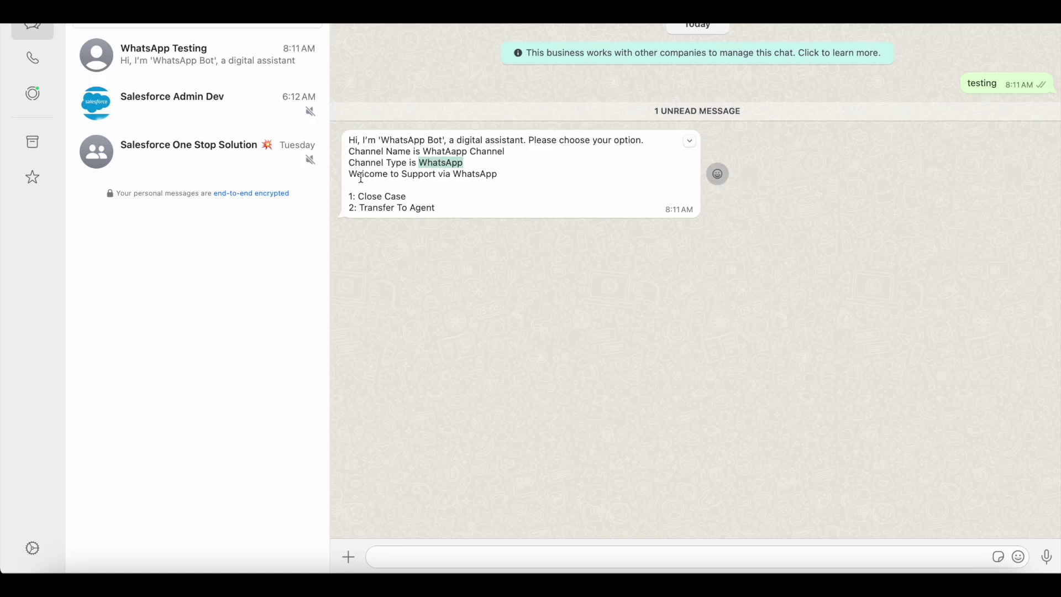
pyautogui.moveTo(355, 178); pyautogui.dragTo(499, 179)
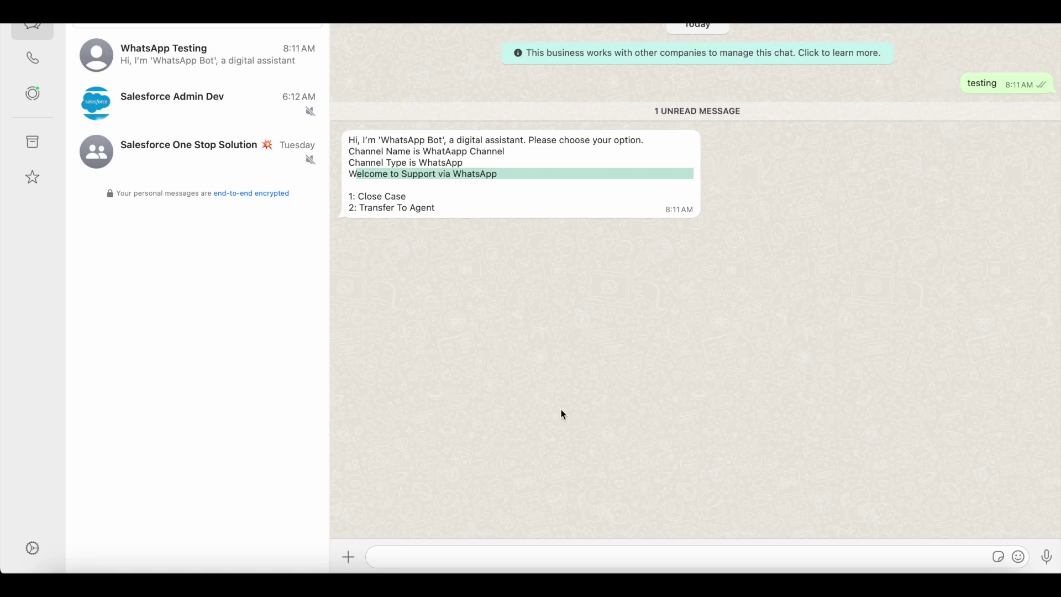
pyautogui.click(676, 584)
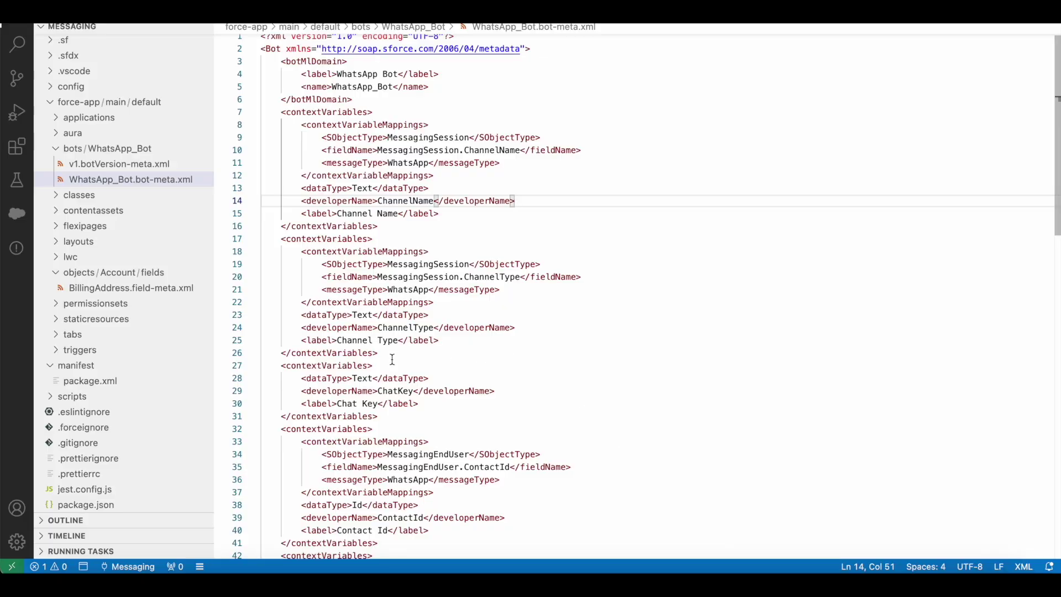
pyautogui.moveTo(390, 356); pyautogui.dragTo(261, 112)
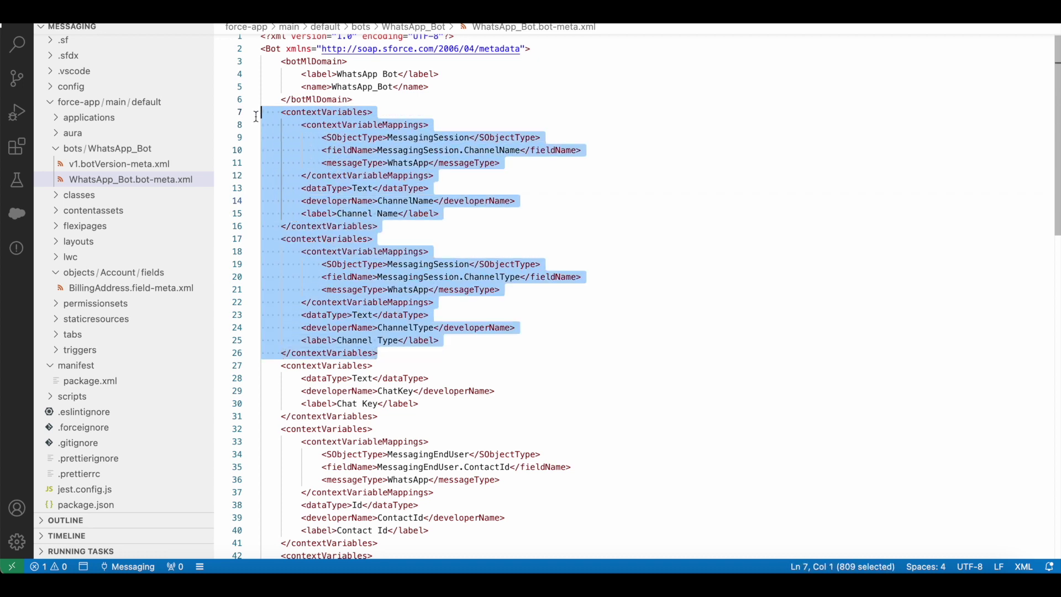